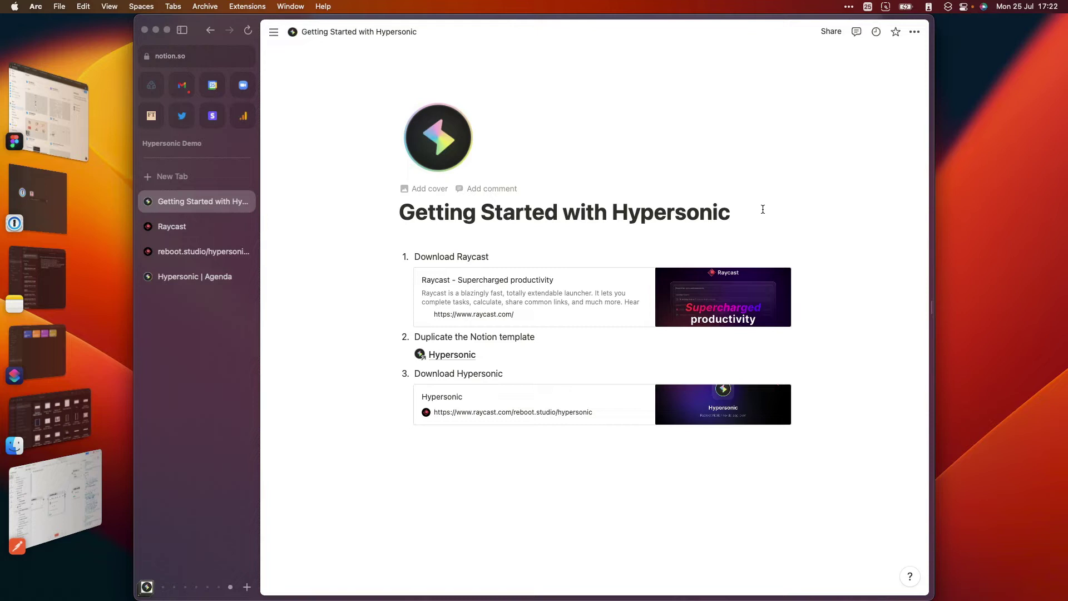
- Dismiss the system search and bring up Raycast with Option+Space, showing favourites like My Todos
key("super+space")
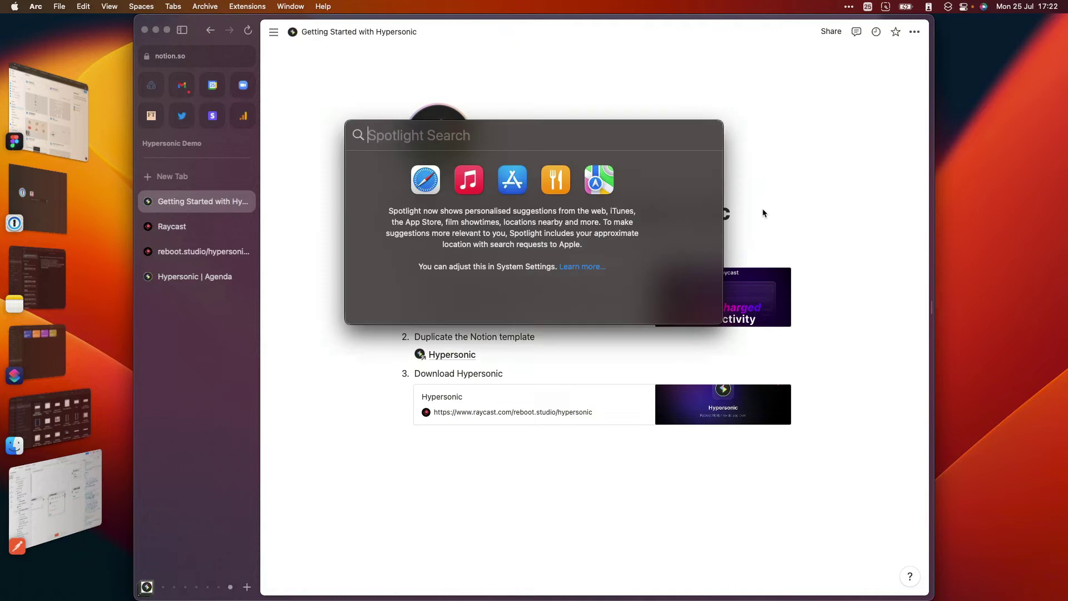
key("Escape")
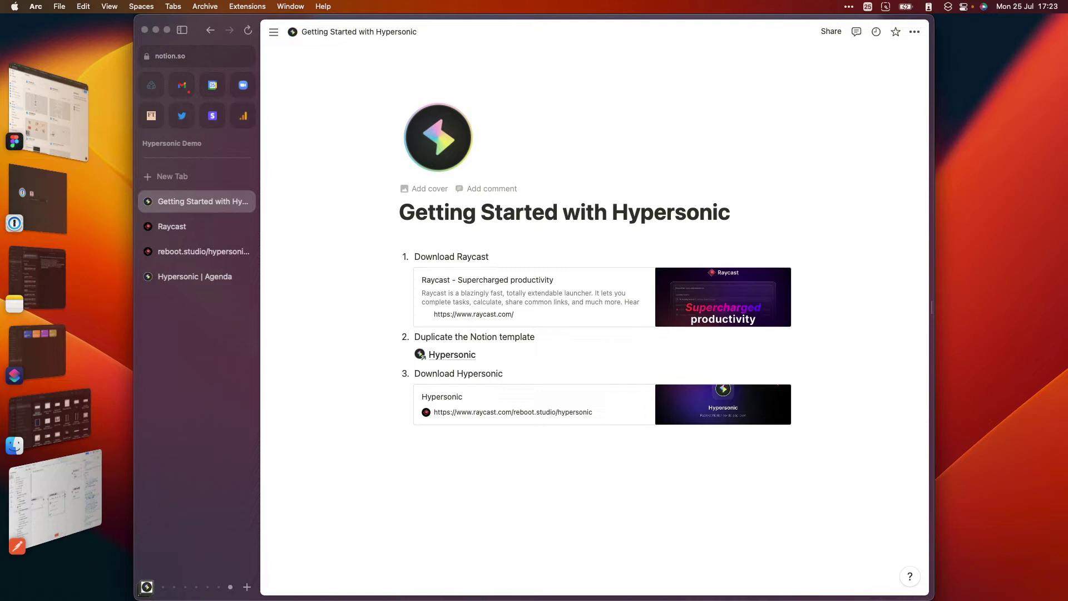
key("alt+space")
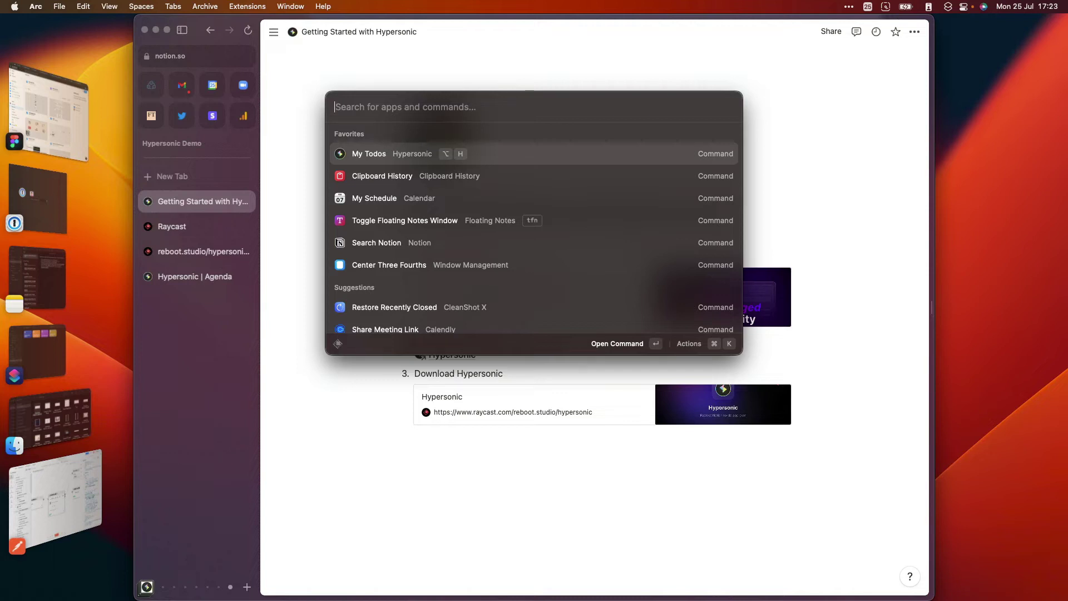
- Search the Raycast Store for 'hypersonic', confirm it's installed via its actions, then close the Store
key("Escape")
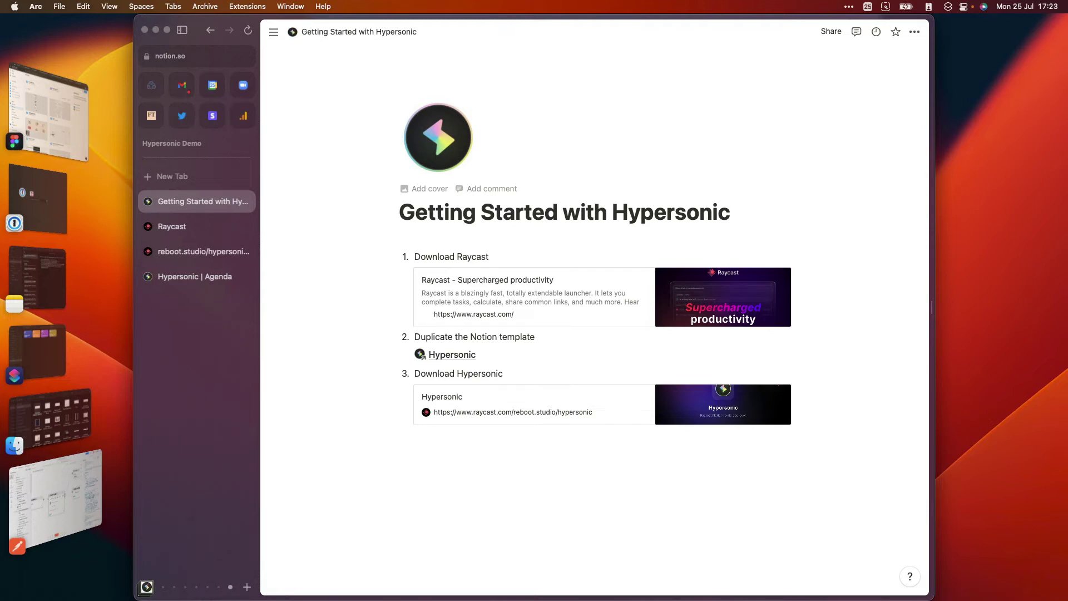
key("alt+space")
type("store")
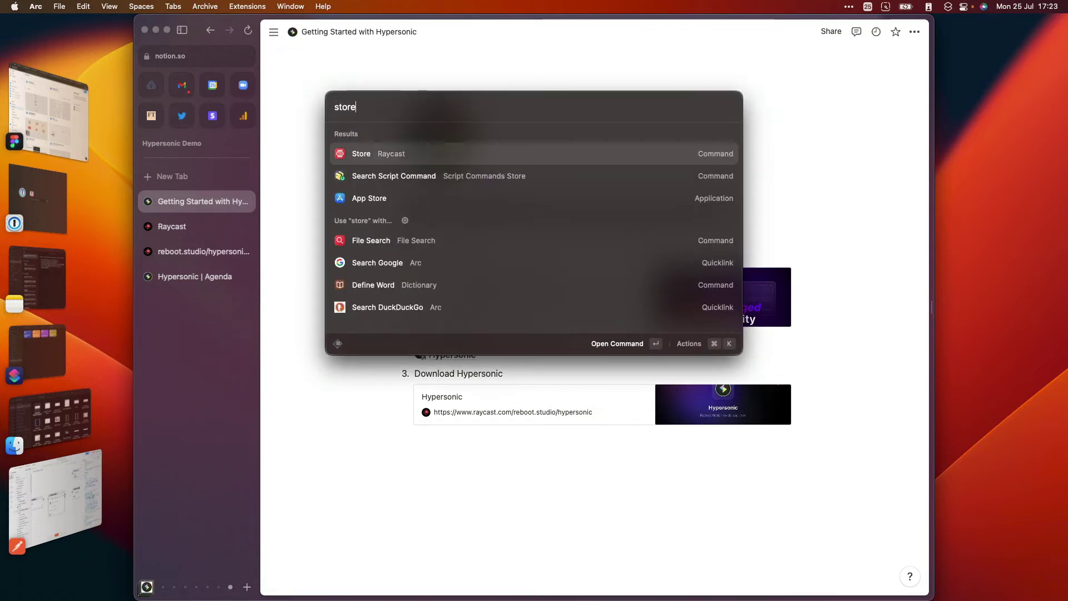
key("Return")
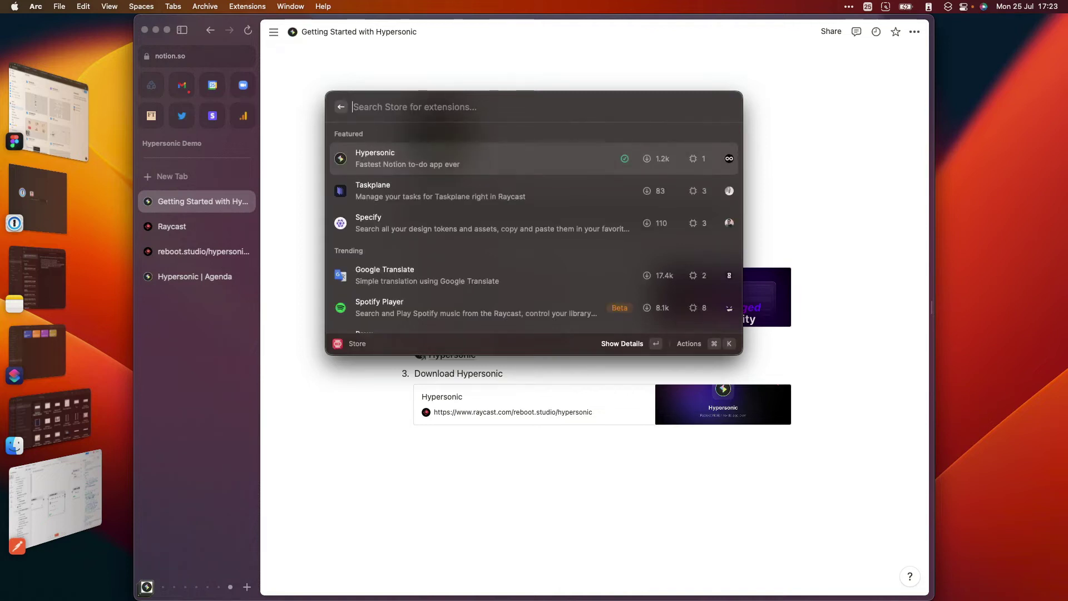
type("hypersonic")
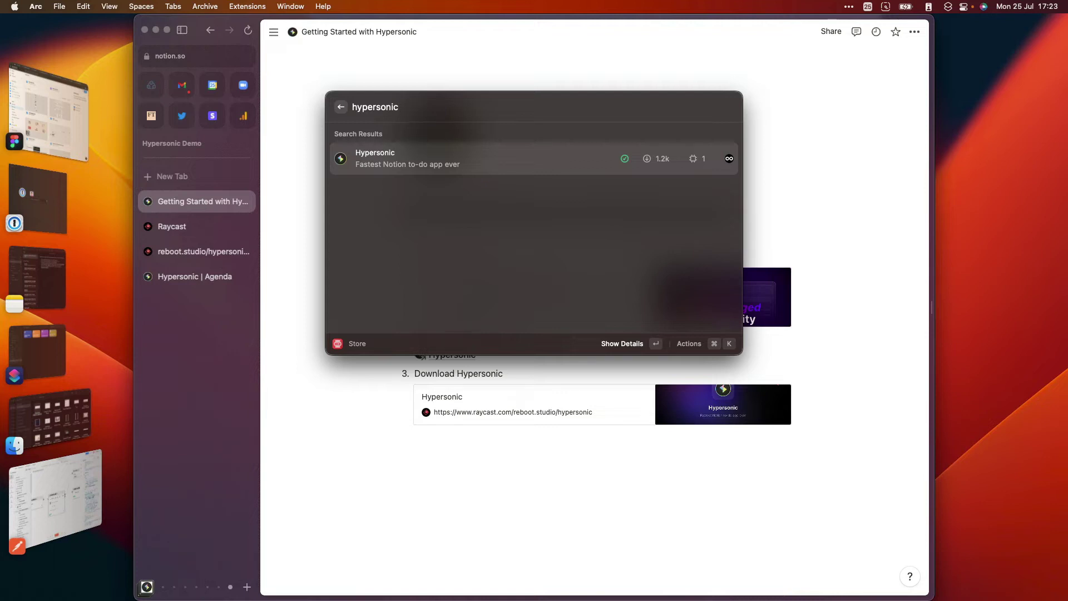
key("super+k")
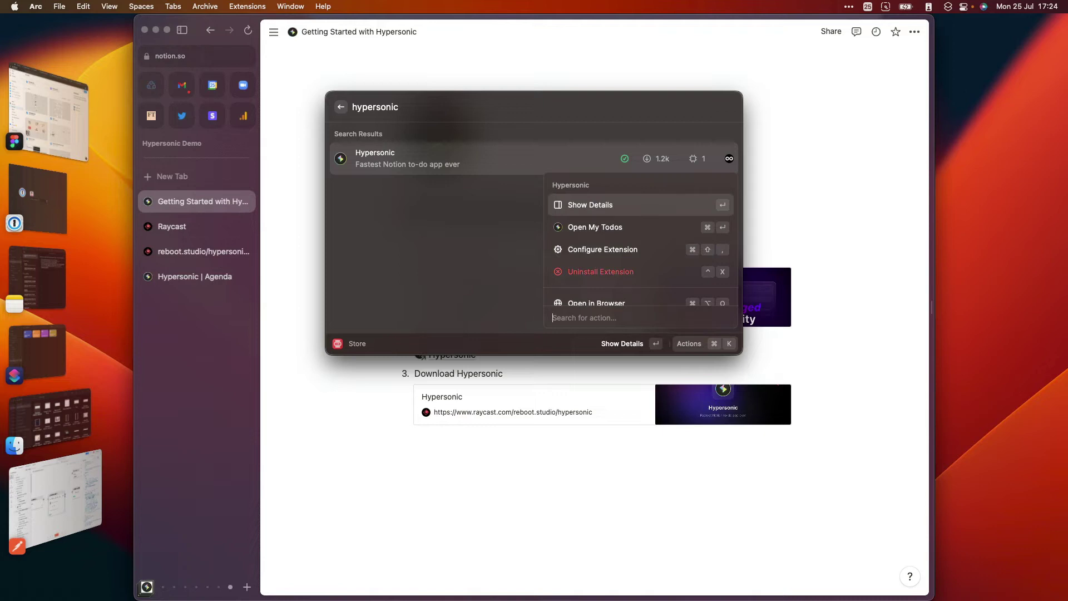
key("Escape")
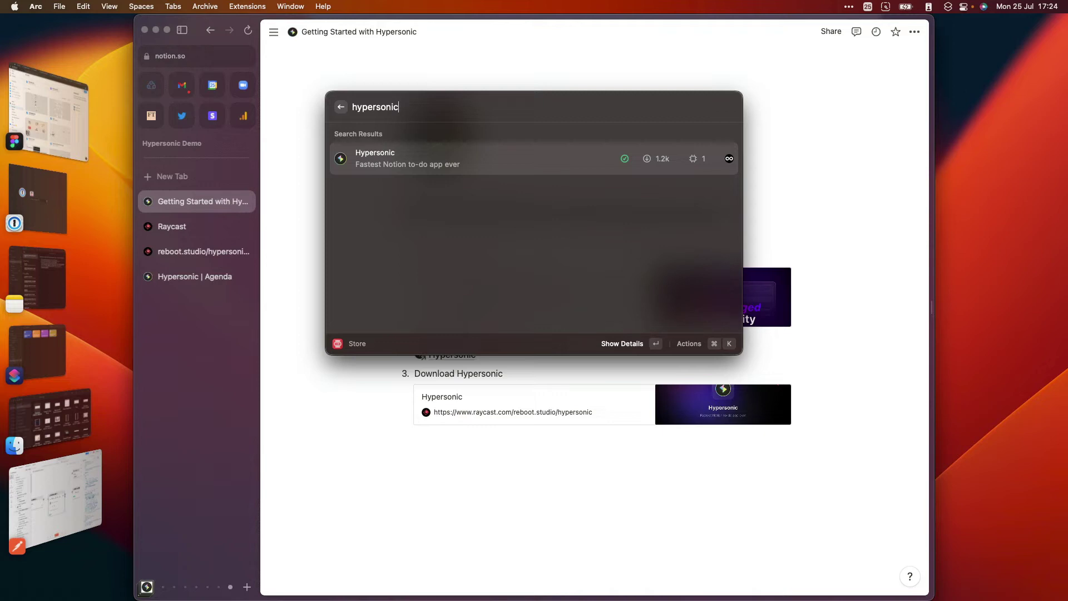
key("Escape")
key("Escape")
key("Escape")
key("Escape")
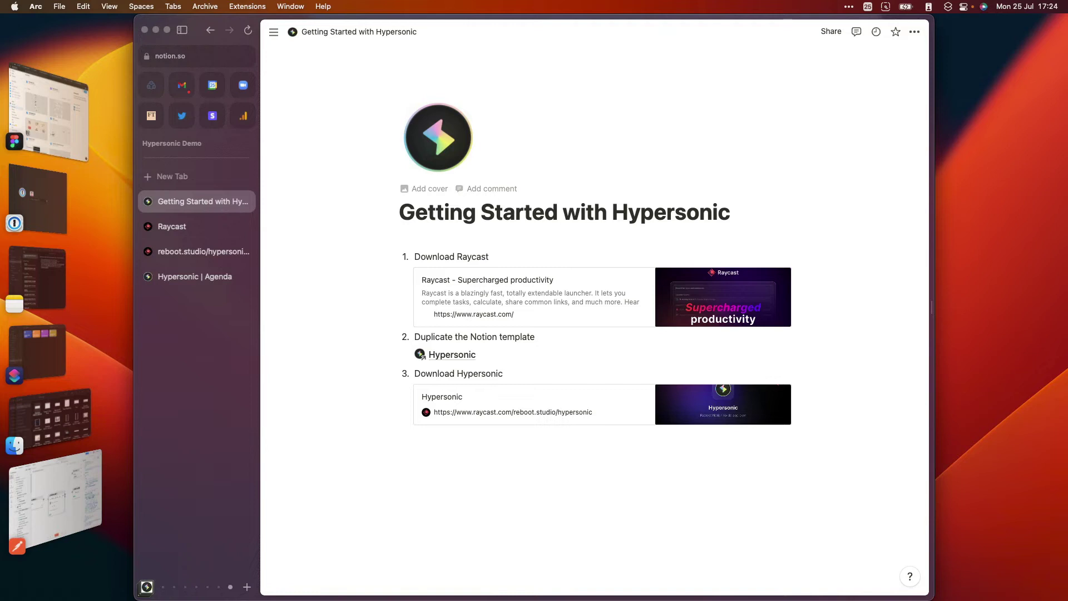
- Create a to-do named 'Task 1' from Hypersonic's My Todos and select it
key("alt+space")
key("Return")
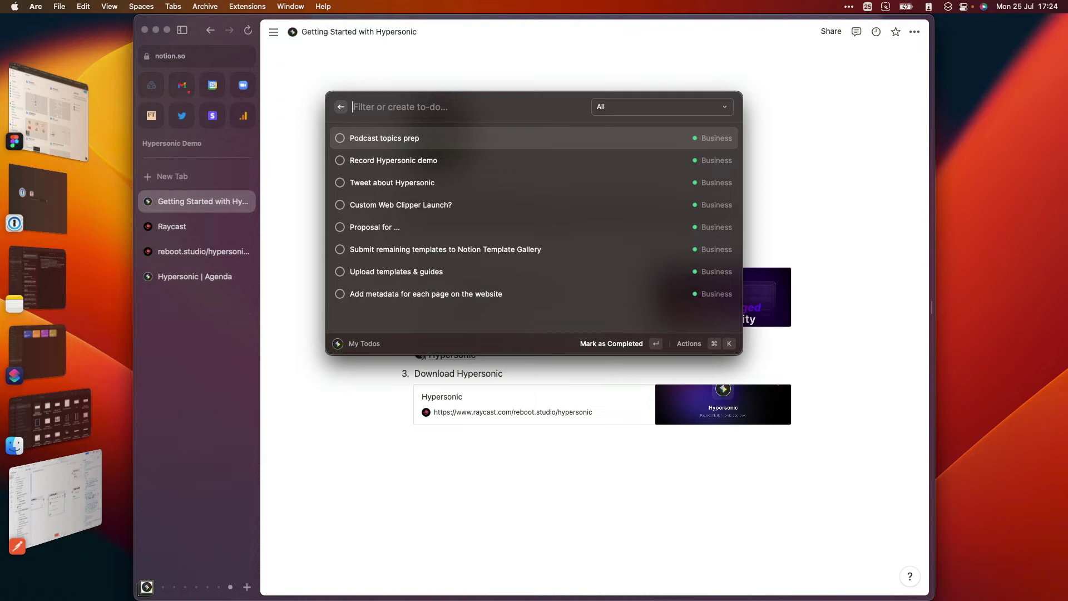
type("Task 1")
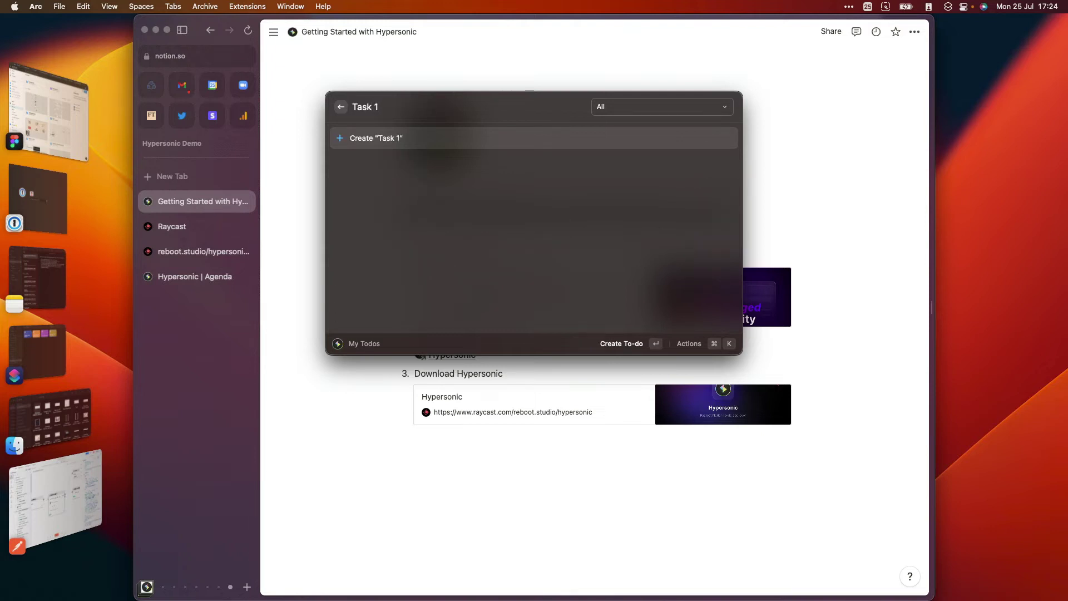
key("Return")
key("Down")
key("Down")
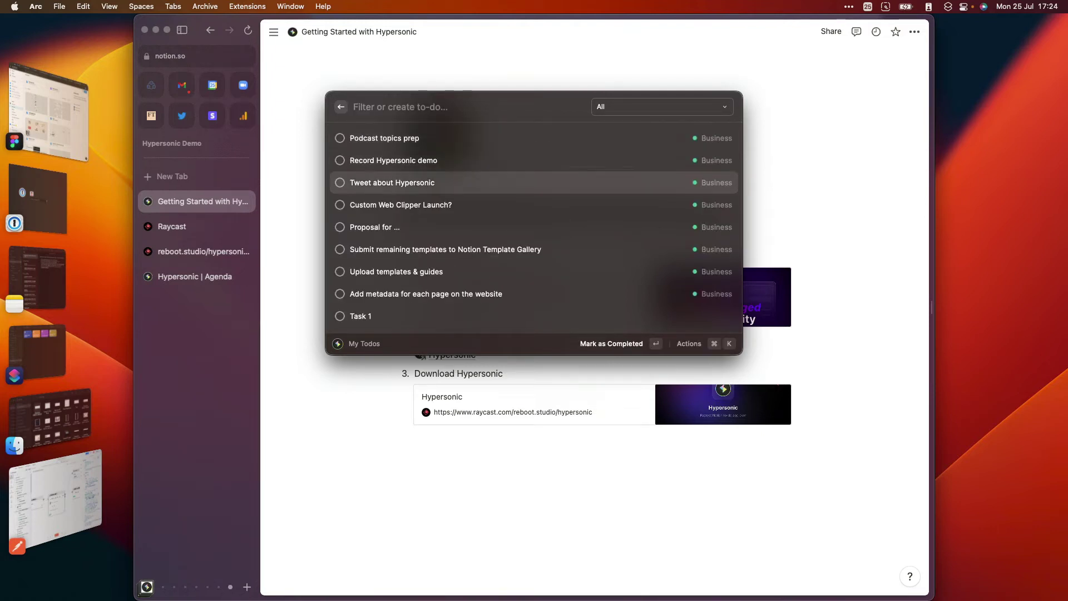
key("Down")
key("Down")
key("Down")
key("Down")
key("Down")
key("Down")
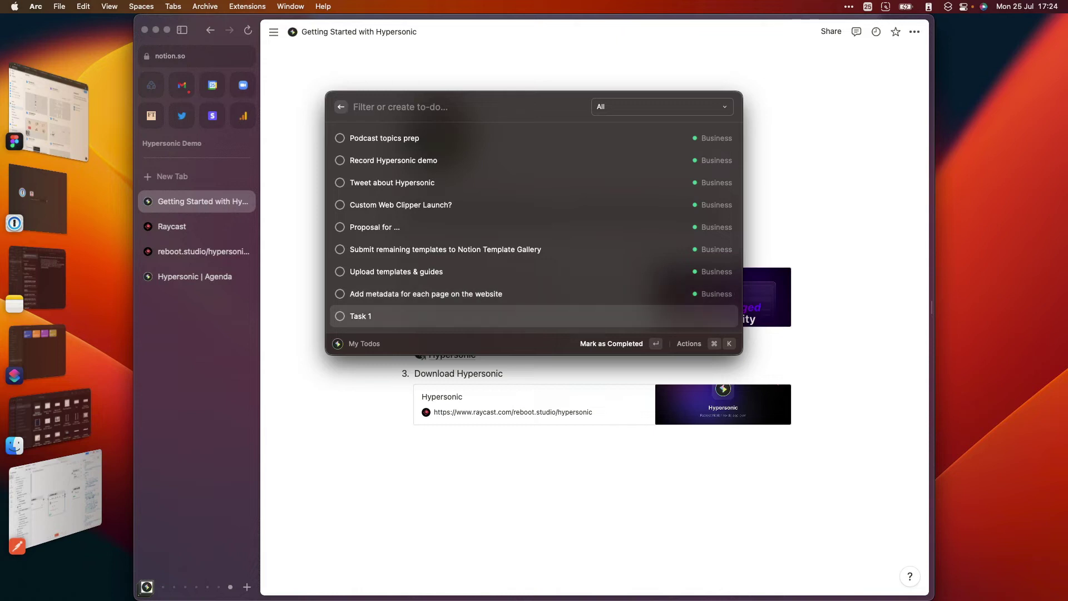
- Move Task 1 to the top of My Todos and give it the Business label
key("Escape")
key("alt+space")
key("super+alt+Up")
key("super+alt+Up")
key("super+alt+Up")
key("super+alt+Up")
key("super+alt+Up")
key("super+alt+Up")
key("super+alt+Up")
key("super+alt+Up")
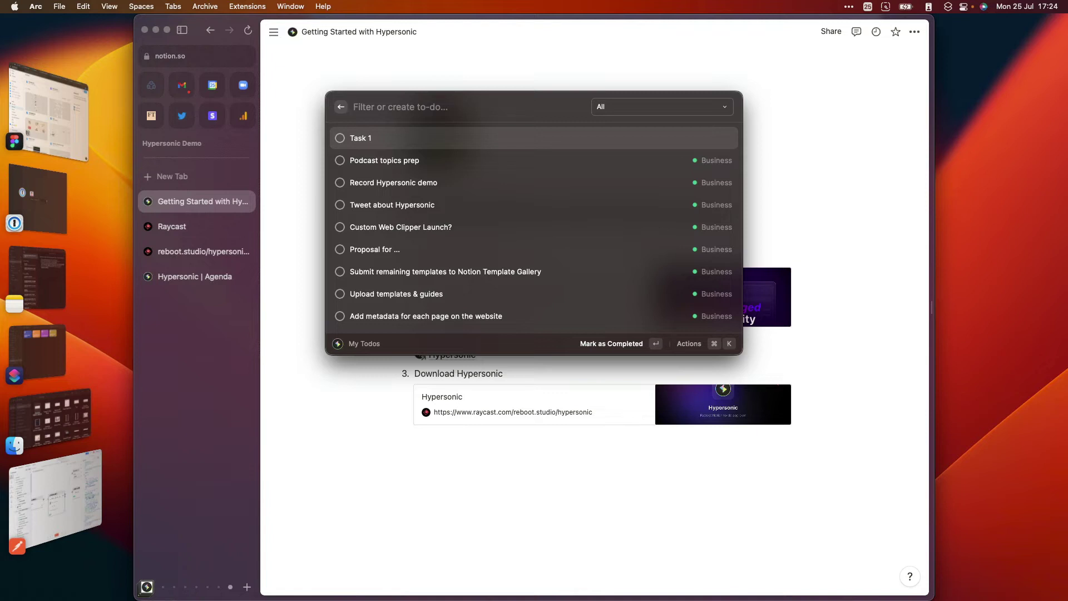
key("super+alt+Down")
key("super+alt+Down")
key("super+alt+Up")
key("super+alt+Up")
key("super+l")
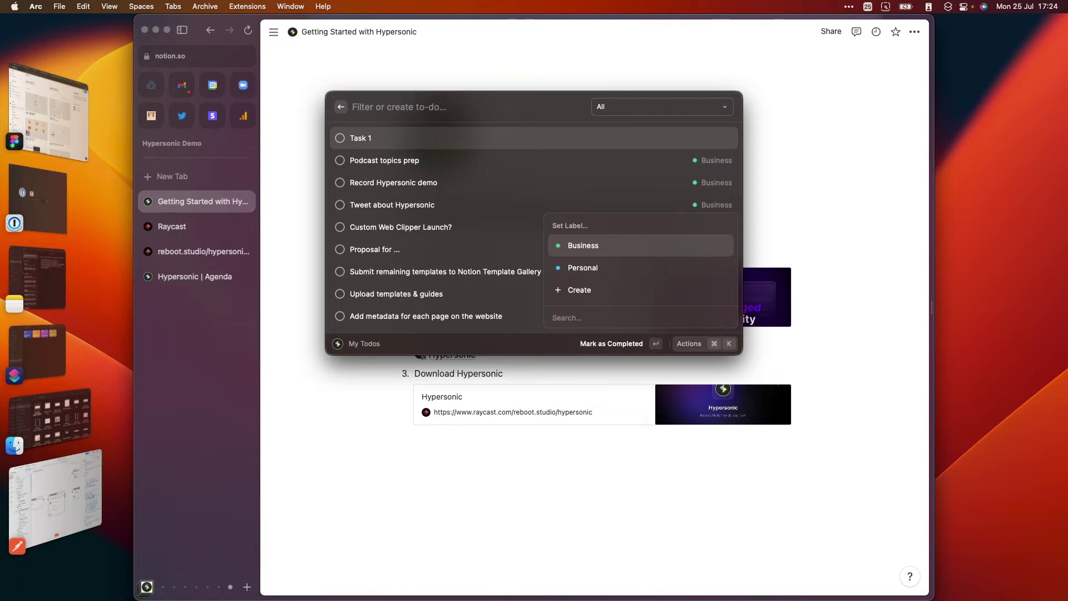
key("Return")
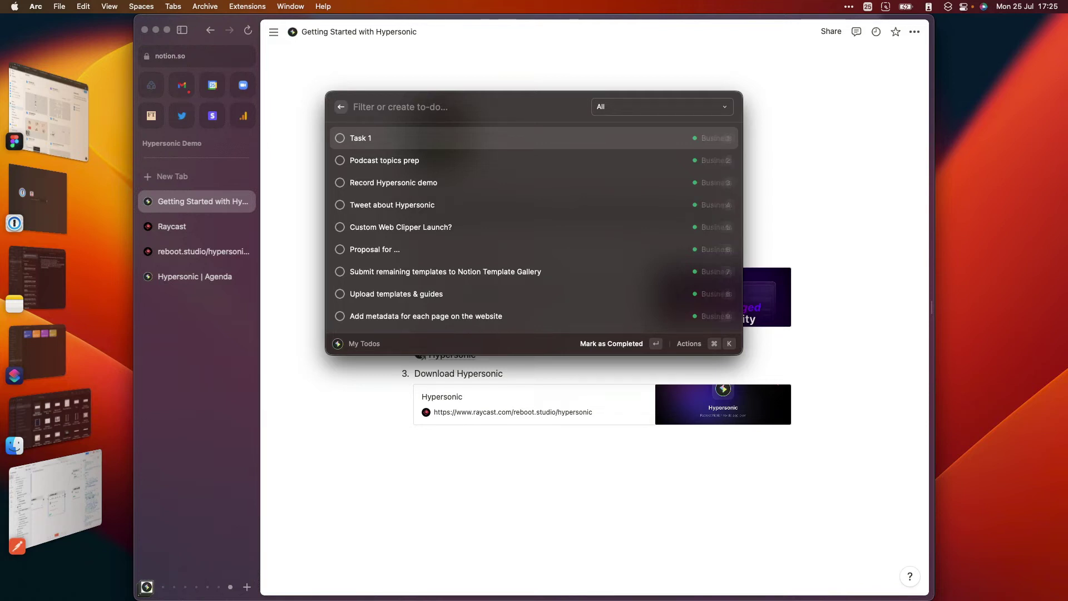
- Open Task 1's Notion page in the main Arc window, then go up to the Hypersonic database
key("super+Return")
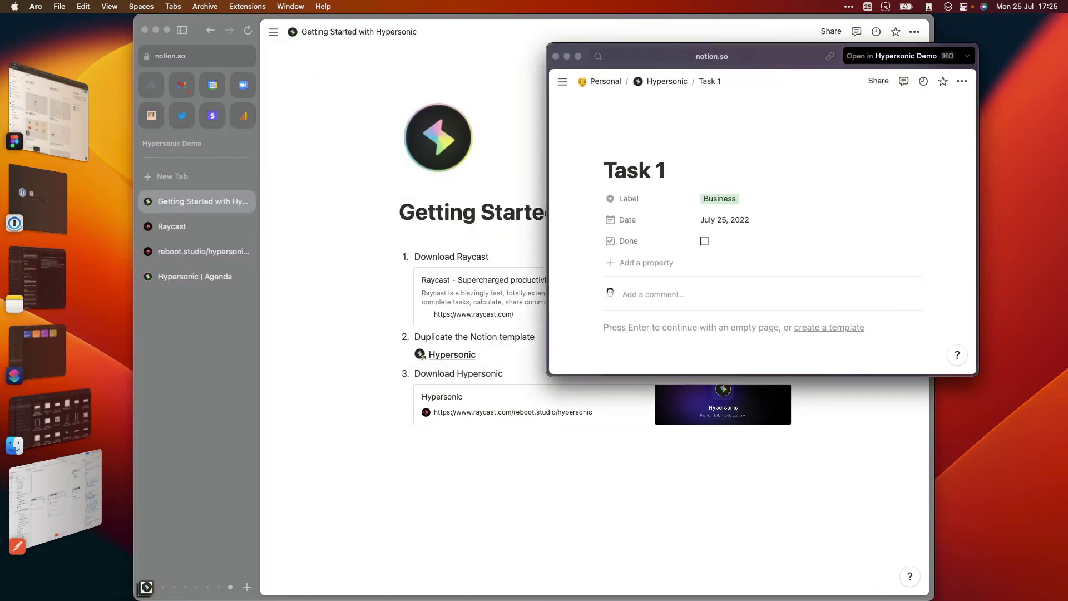
key("super+o")
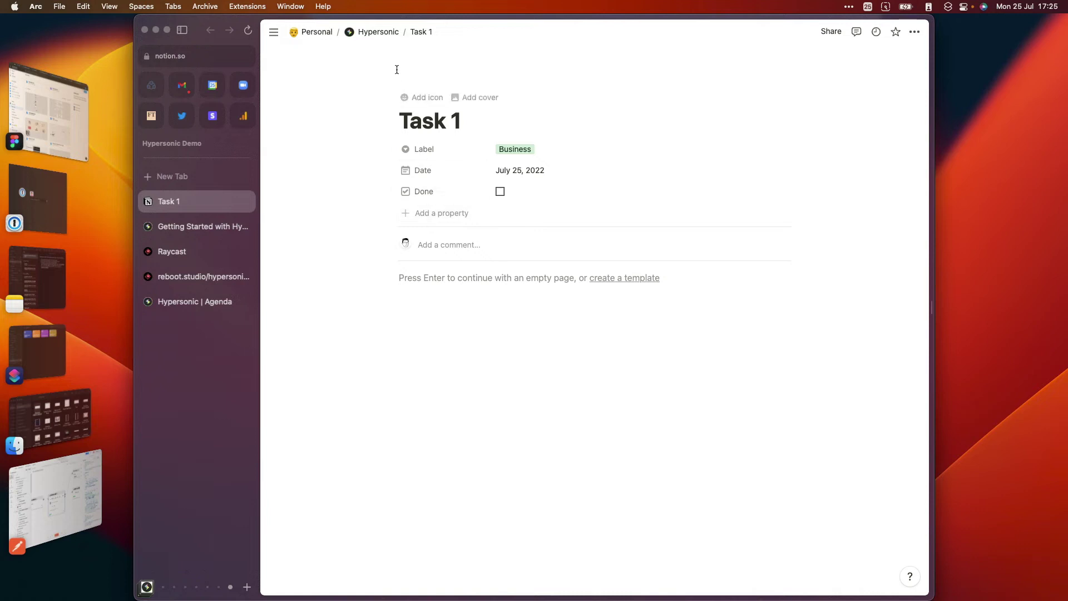
left_click(371, 31)
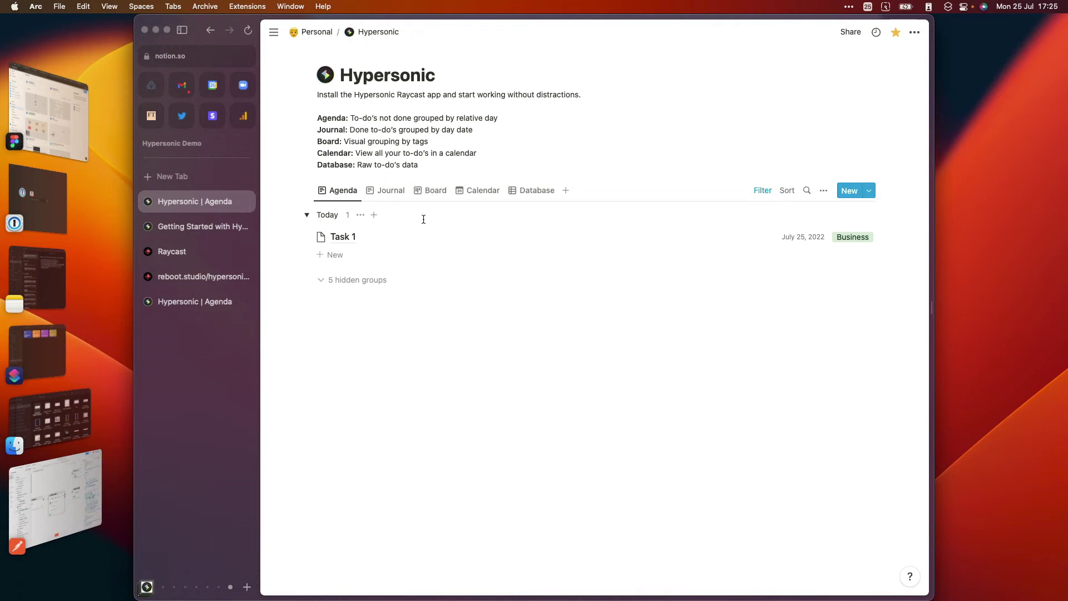
- Look through the Hypersonic Journal, Board, Calendar and Database views
left_click(390, 195)
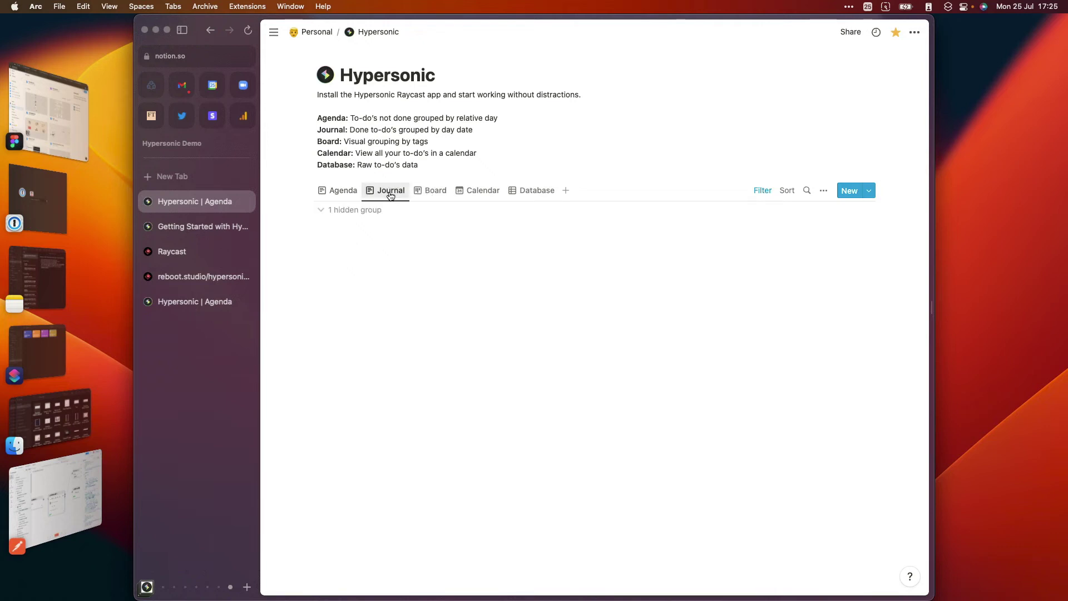
left_click(433, 193)
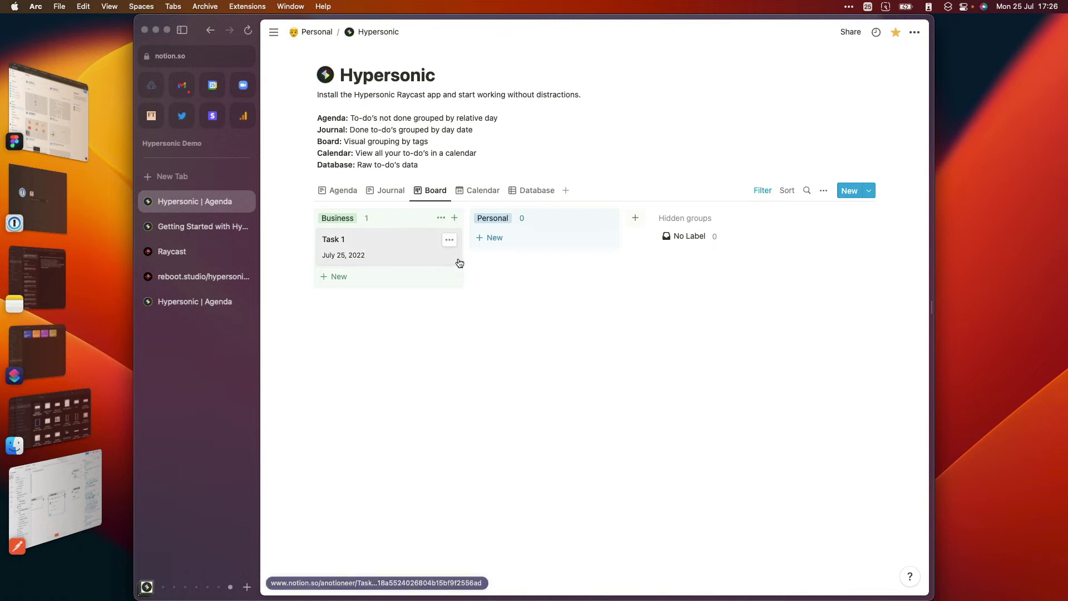
left_click(484, 192)
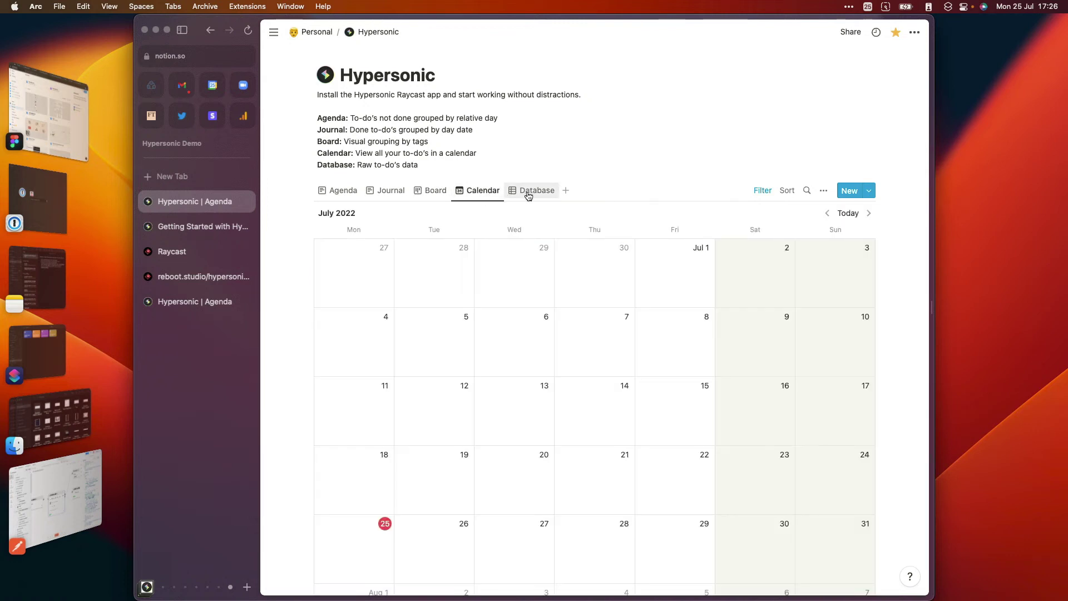
left_click(528, 192)
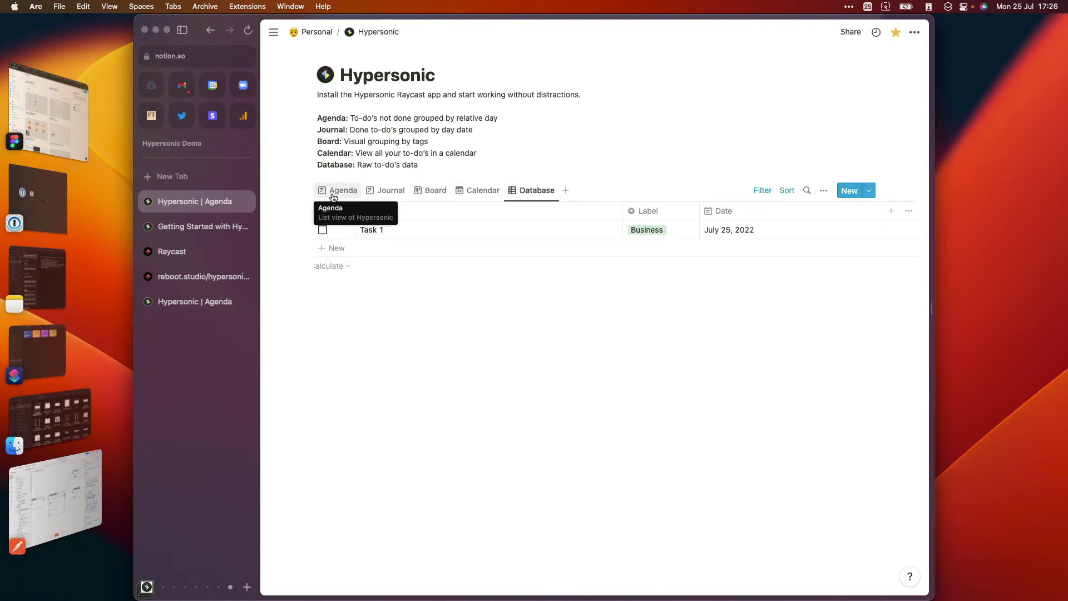
- Check Task 1's Business label without changing it, then switch to the Agenda view
left_click(695, 230)
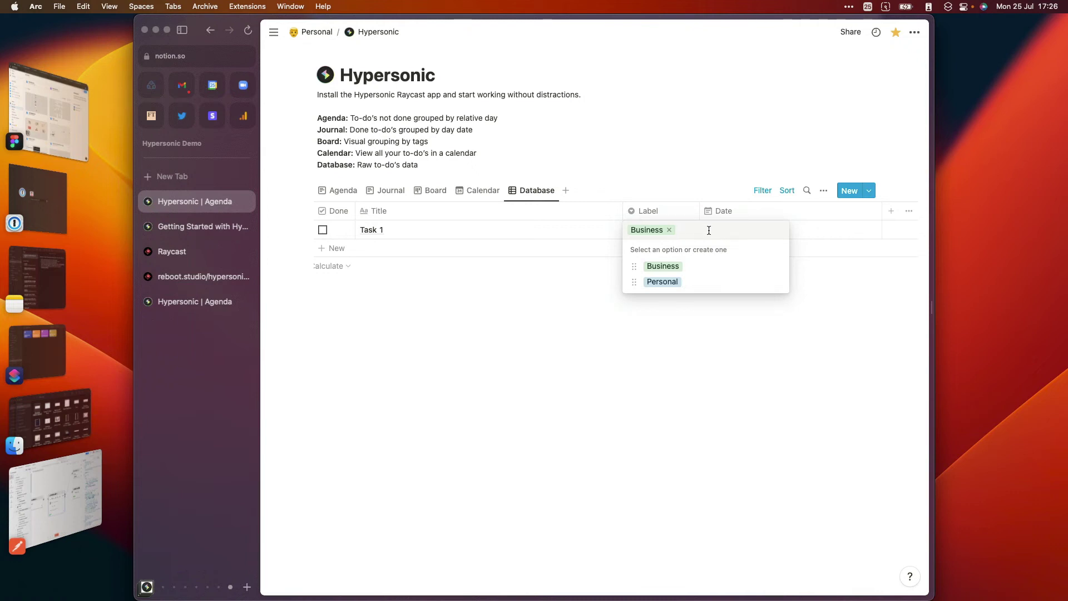
key("Escape")
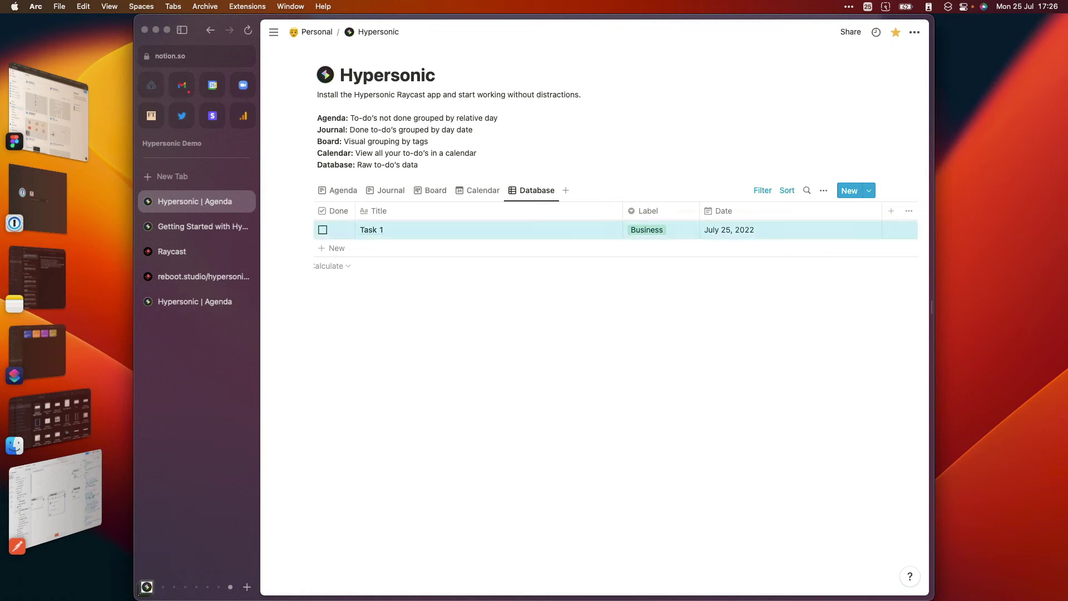
left_click(338, 190)
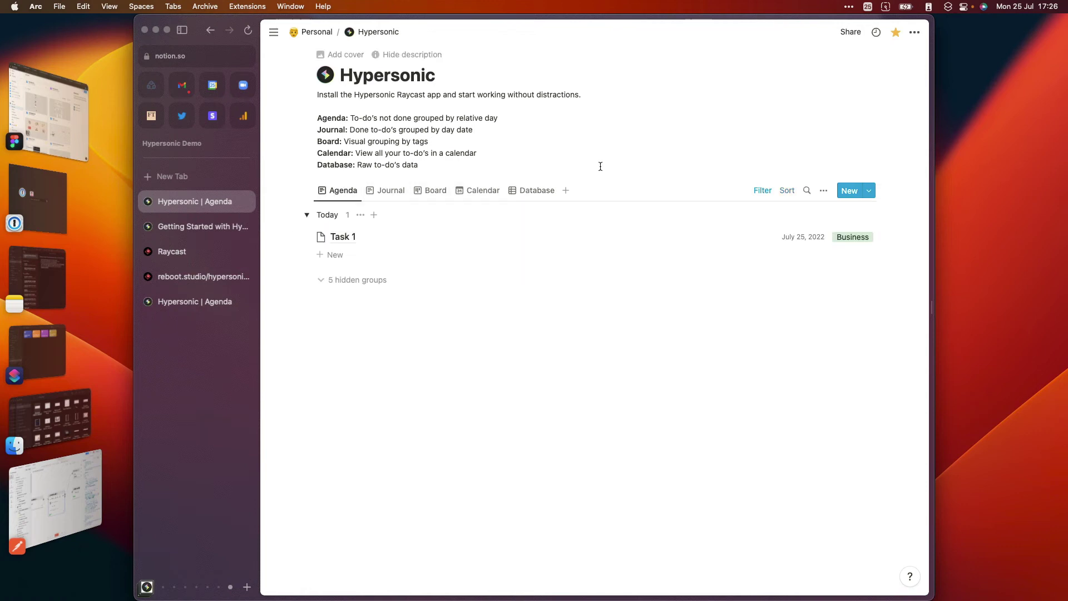
- Add a 'Task 2' to-do in My Todos and move it above Task 1
key("alt+space")
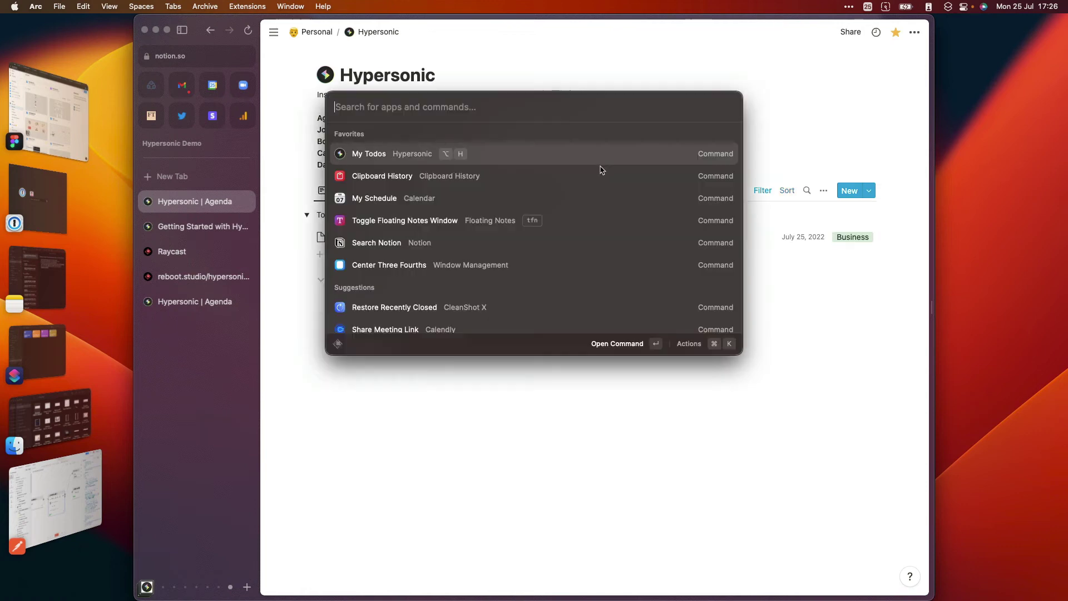
key("Return")
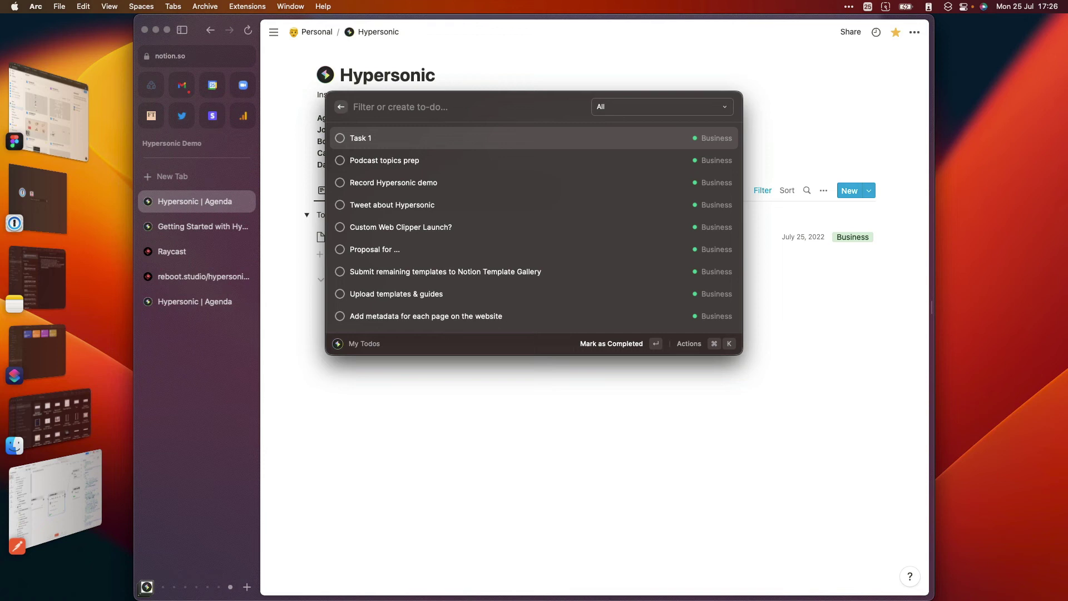
type("Task 2")
key("Return")
key("Down")
key("Down")
key("Down")
key("Down")
key("Down")
key("Down")
key("Down")
key("Down")
key("Down")
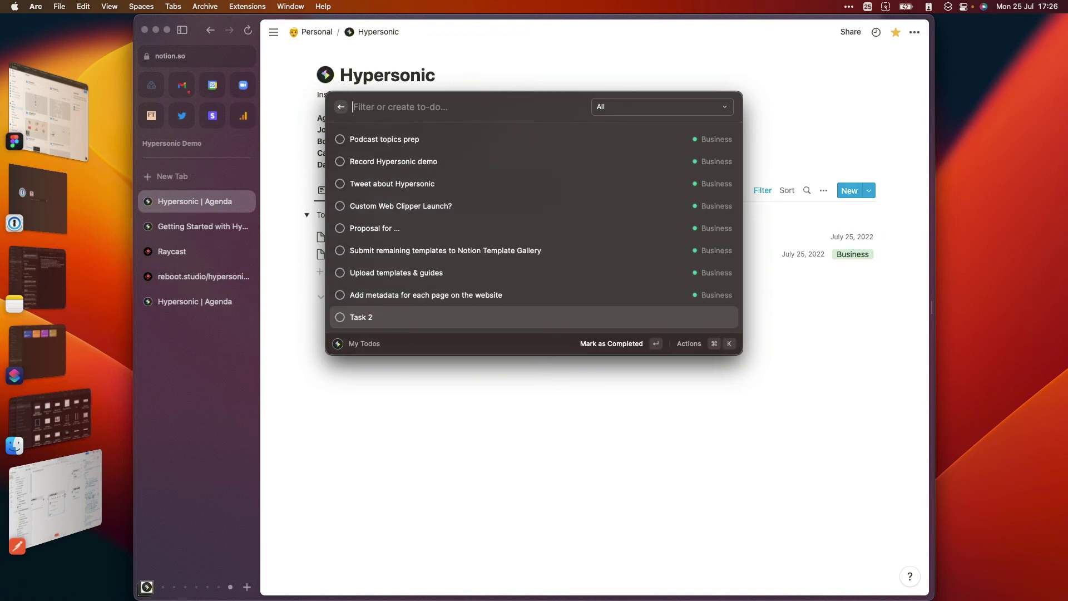
key("super+shift+Up")
key("super+shift+Up")
key("super+shift+Up")
key("super+shift+Up")
key("super+shift+Up")
key("super+shift+Up")
key("super+shift+Up")
key("super+shift+Up")
key("super+shift+Up")
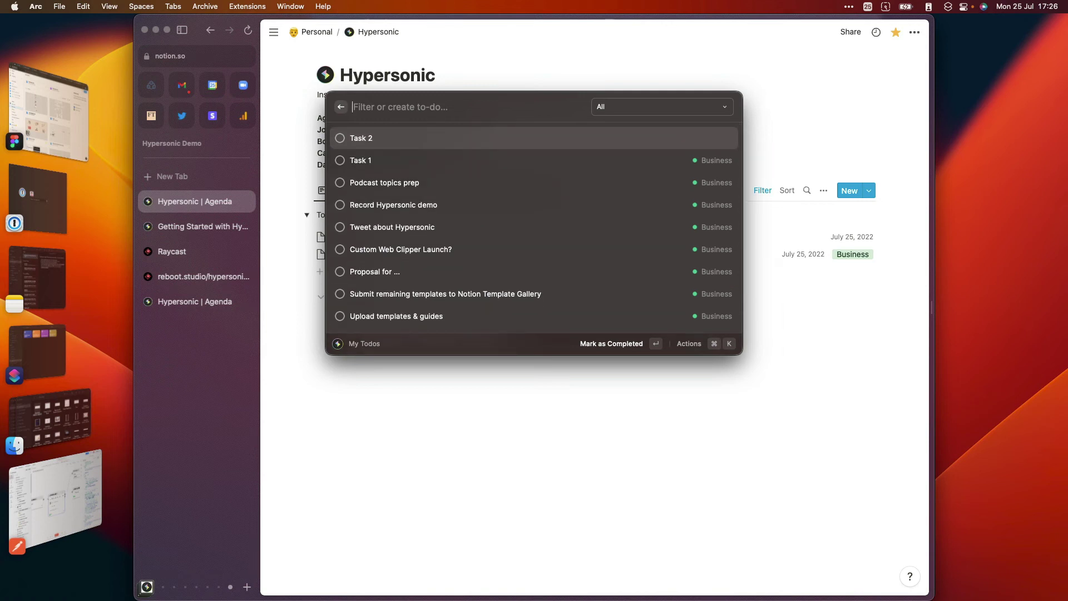
- Label Task 2 Personal, mark it completed, and close Raycast
key("super+l")
key("Down")
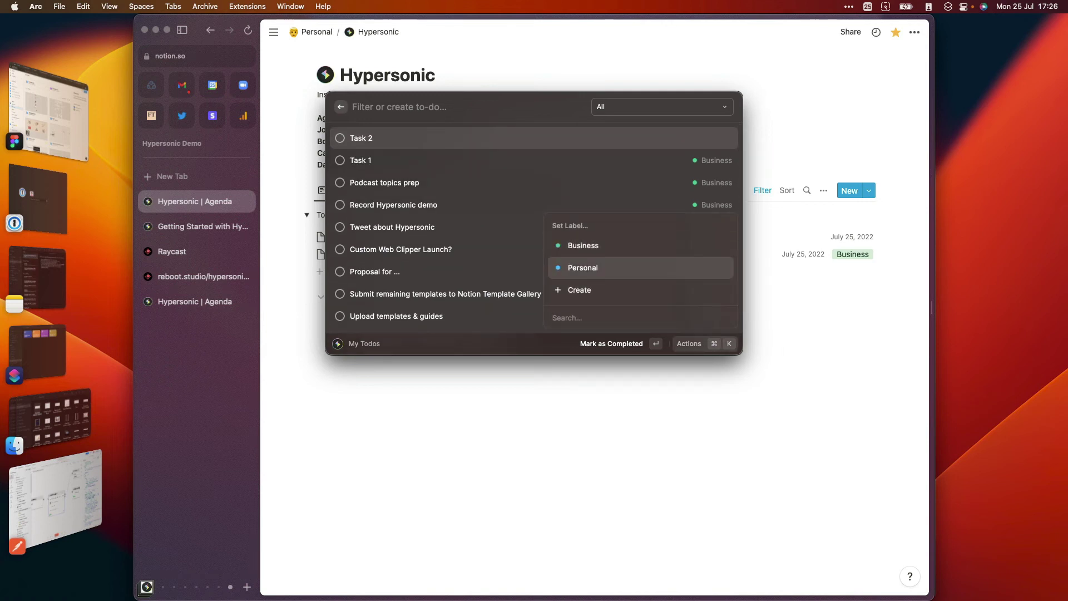
key("Return")
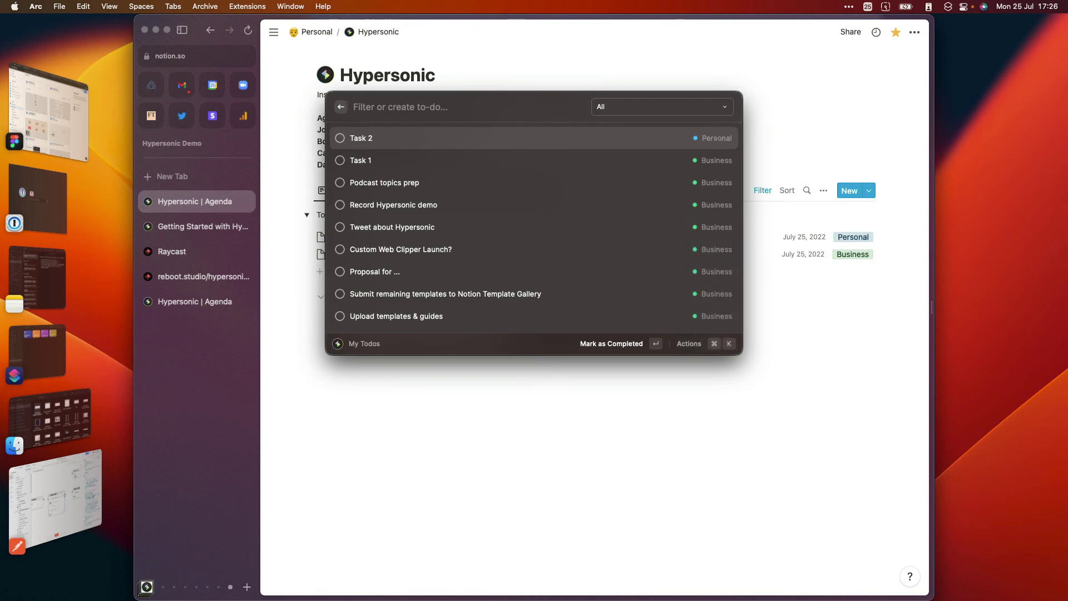
key("Return")
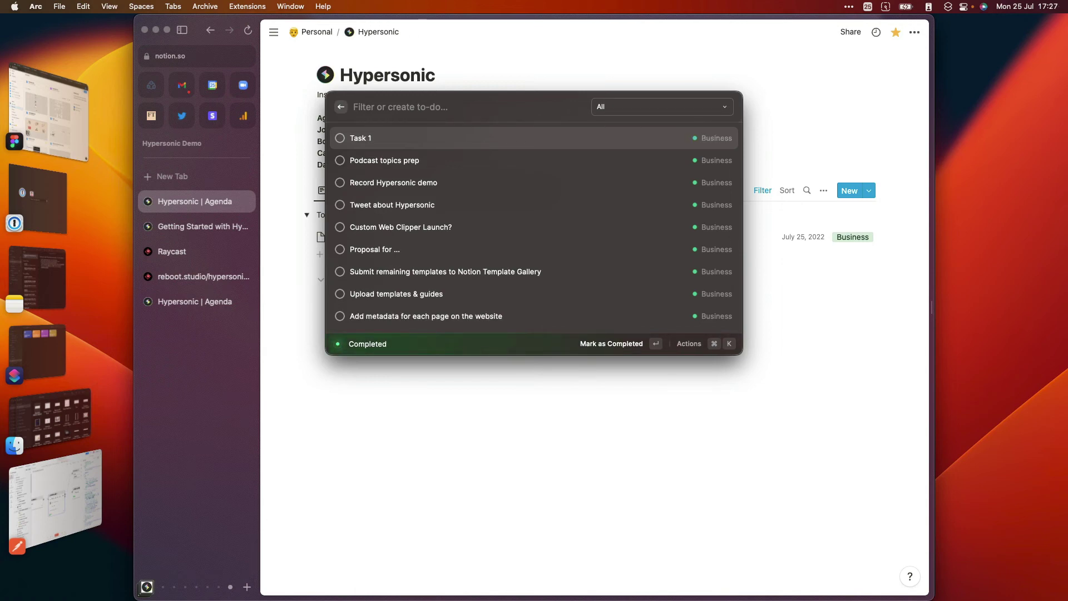
key("Escape")
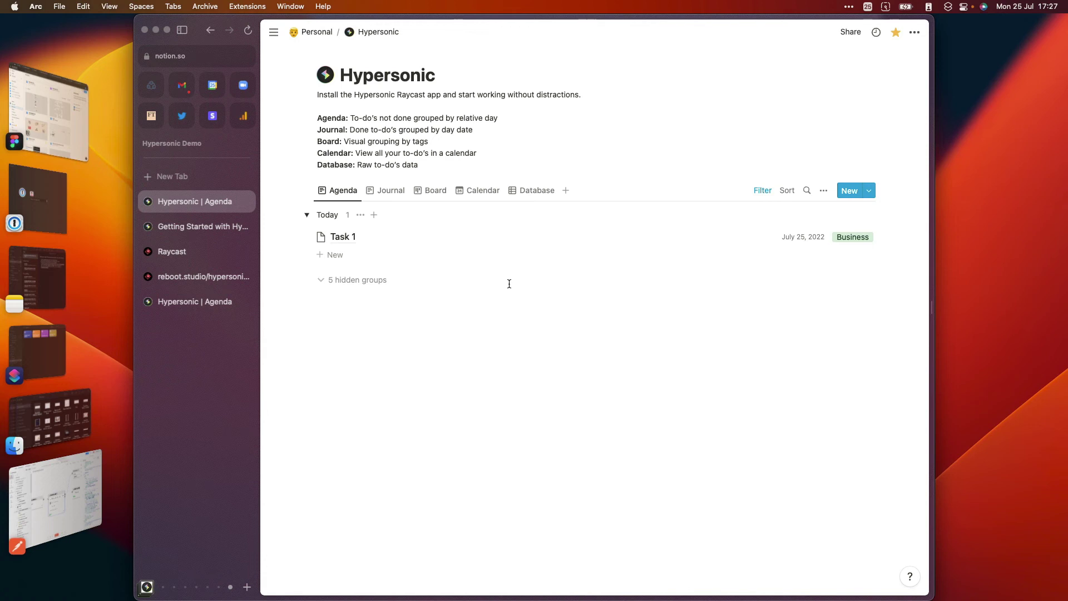
- Complete all remaining to-dos in My Todos so the list is empty, then close Raycast
key("alt+space")
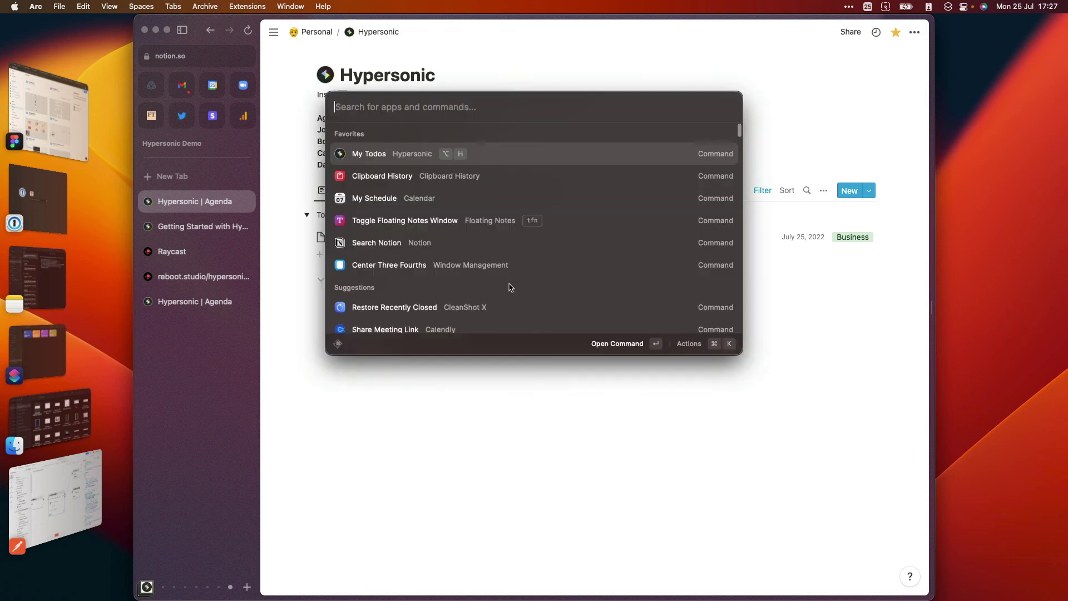
key("Return")
key("Return")
key("Return")
key("Return")
key("Return")
key("Return")
key("Return")
key("Return")
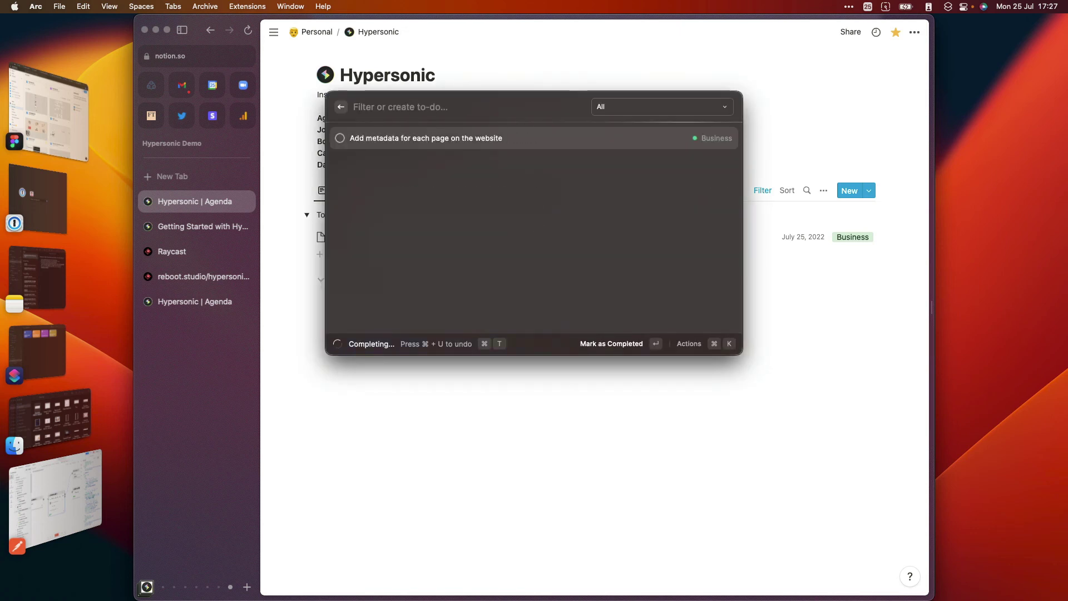
key("Return")
key("Return")
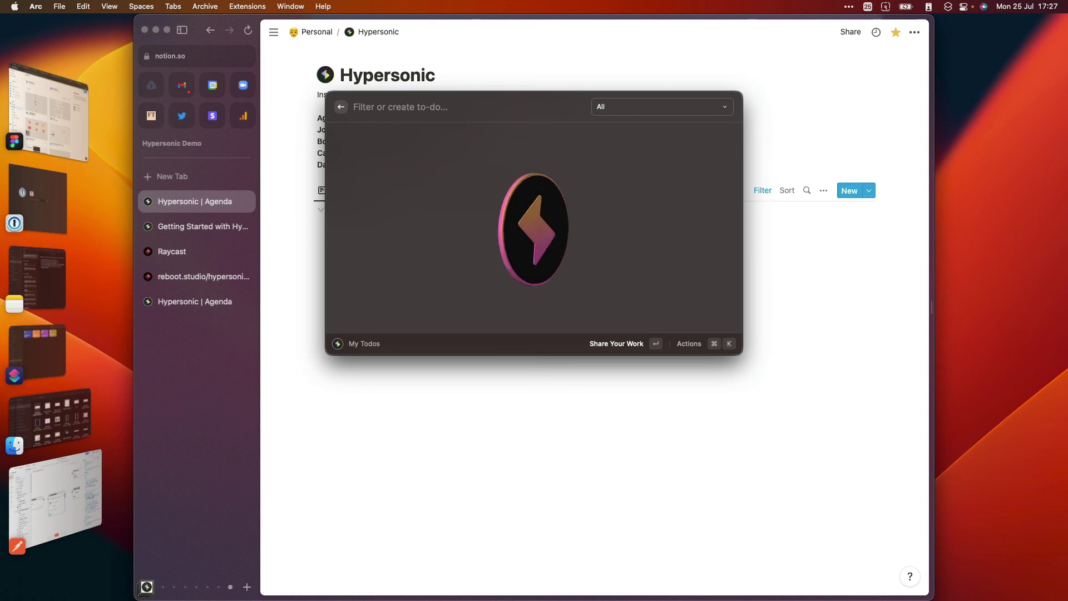
key("Escape")
key("Escape")
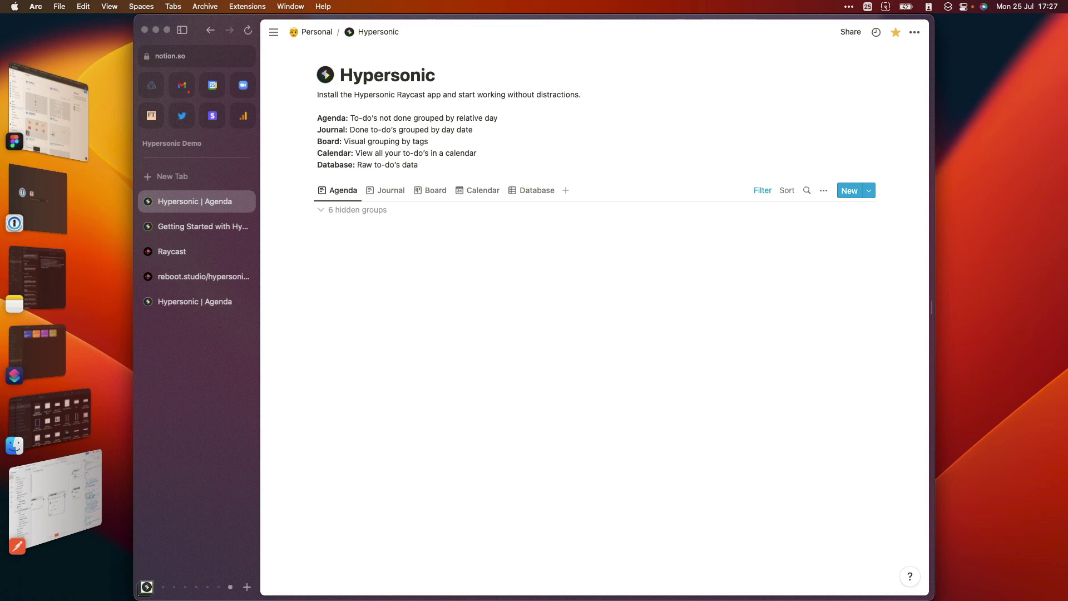
- Open the My Todos extension's settings through Configure Extension in its Raycast actions
key("super+k")
key("Escape")
key("alt+space")
key("super+k")
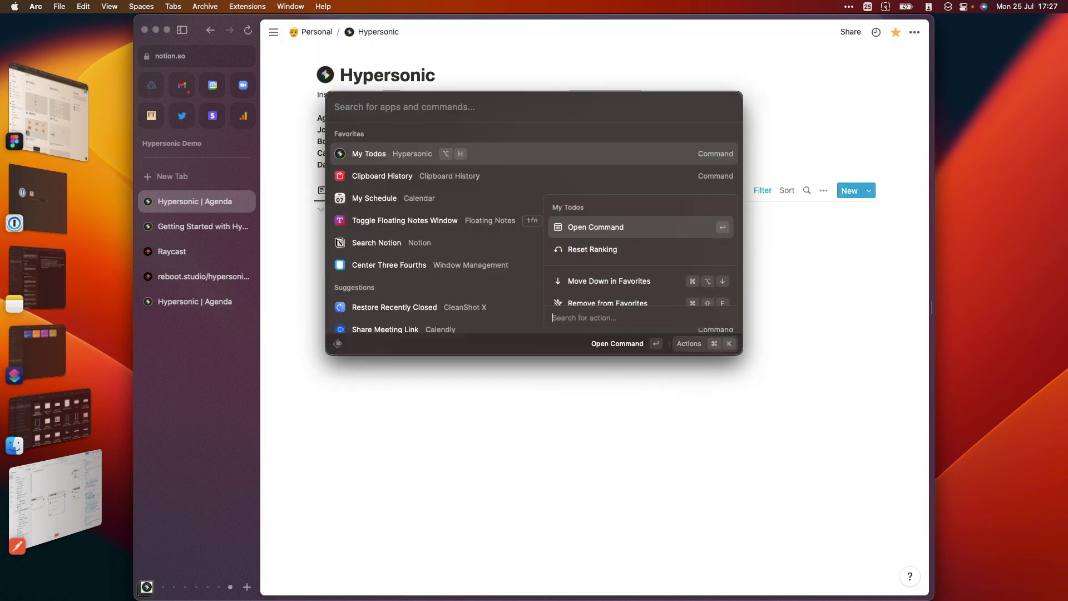
key("Down")
key("Down")
key("Down")
key("Down")
key("Down")
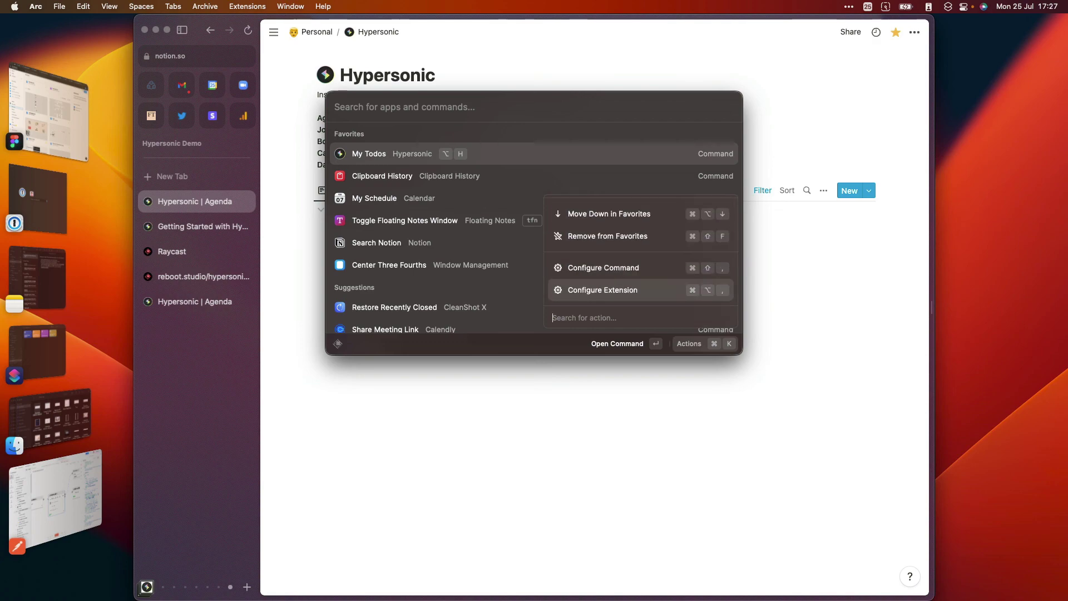
key("Return")
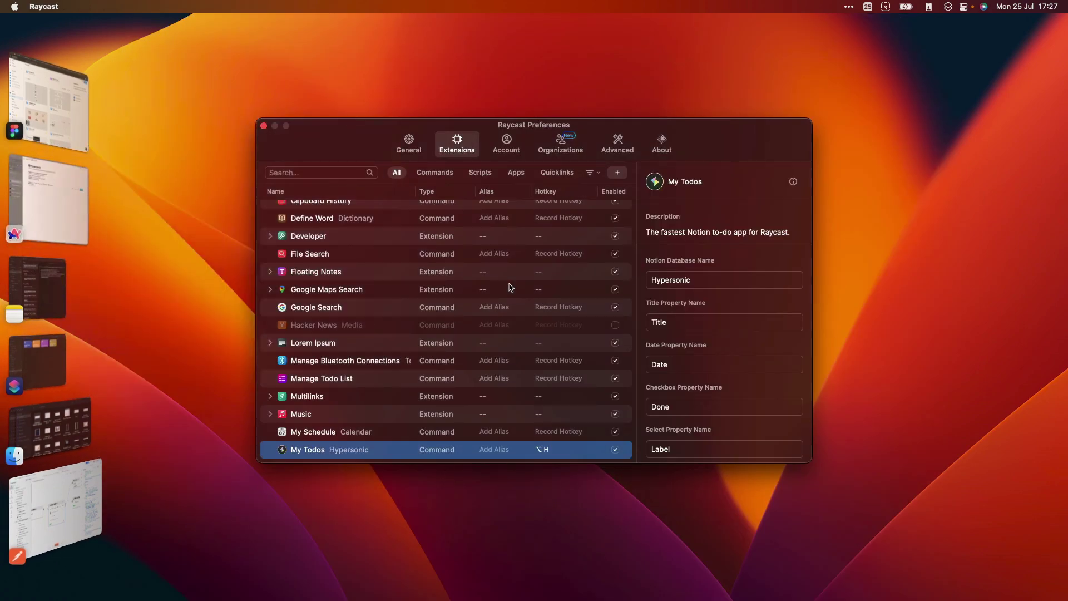
scroll(751, 317, "down", 3)
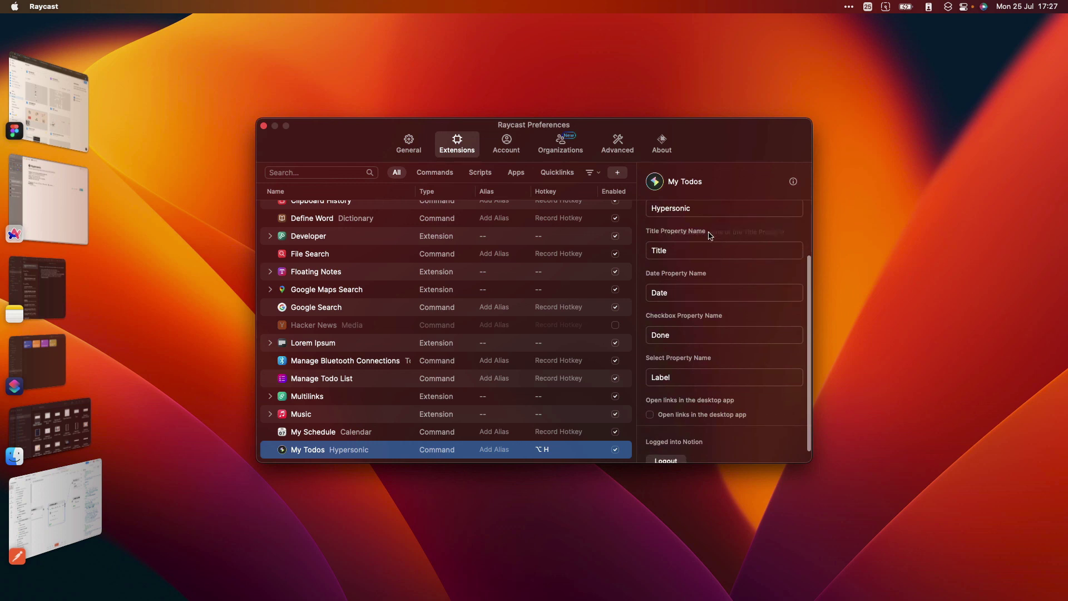
mouse_move(710, 226)
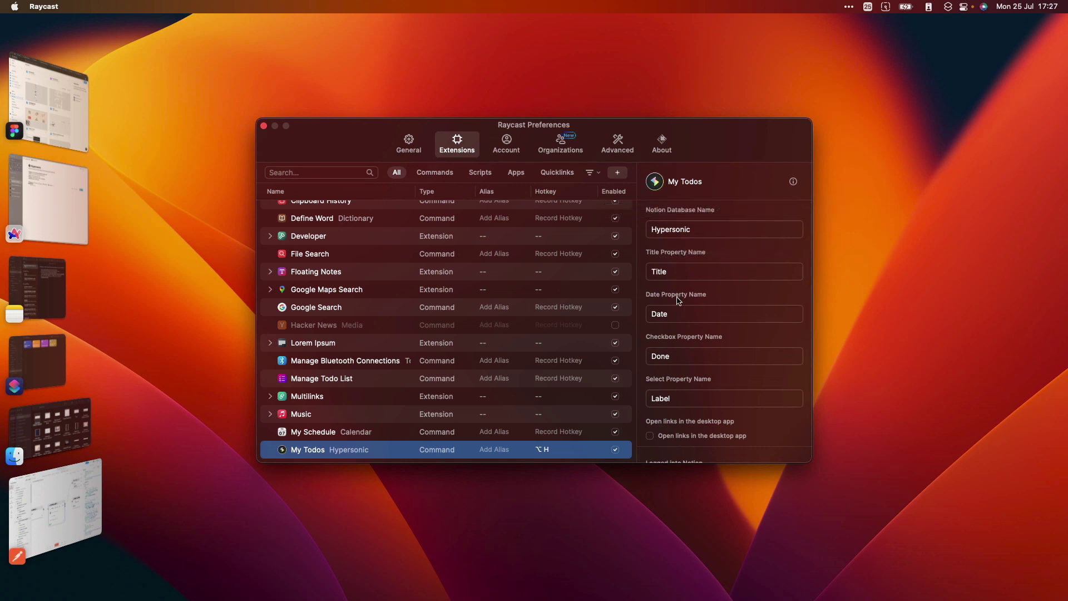
scroll(679, 381, "down", 2)
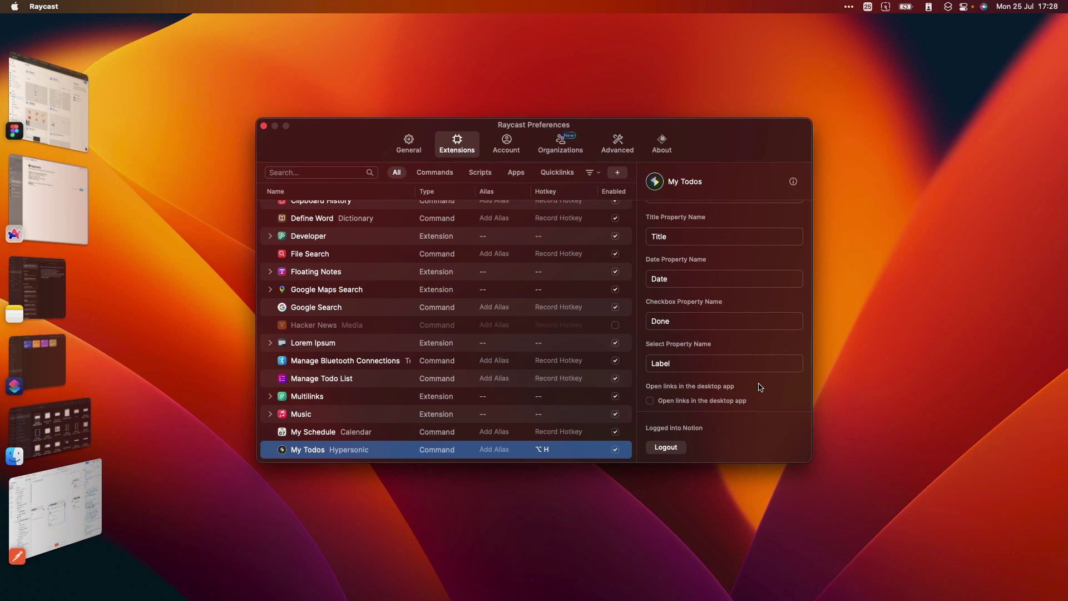
- Switch back to the Arc window showing Notion's empty Hypersonic Agenda view
key("super+Tab")
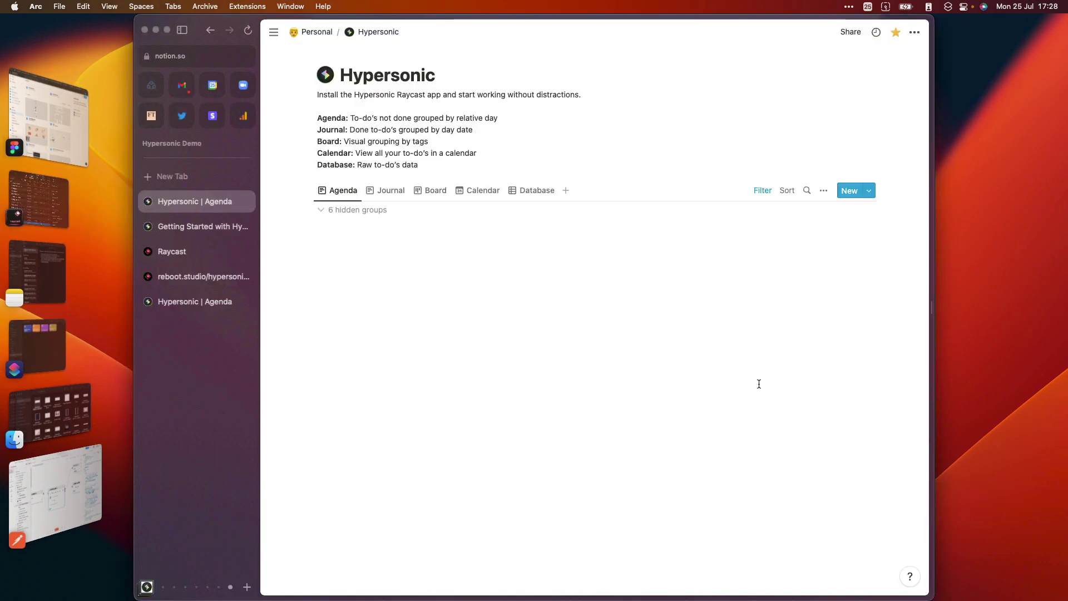